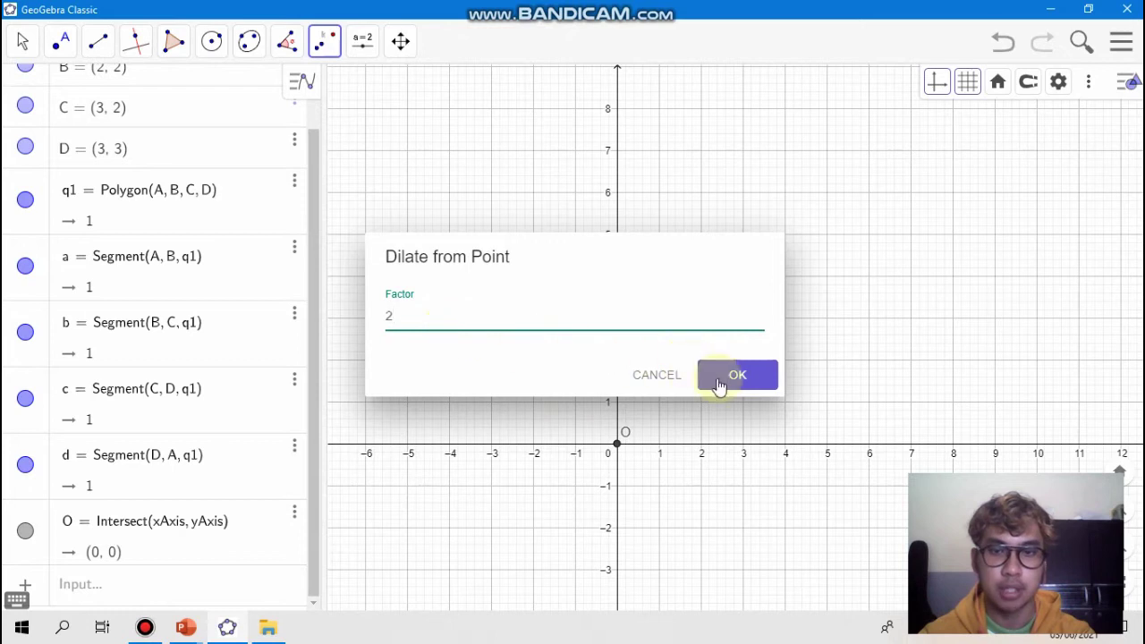
- Dilate square ABCD from point O by a factor of 2
{"action": "left_click", "coordinate": [726, 375]}
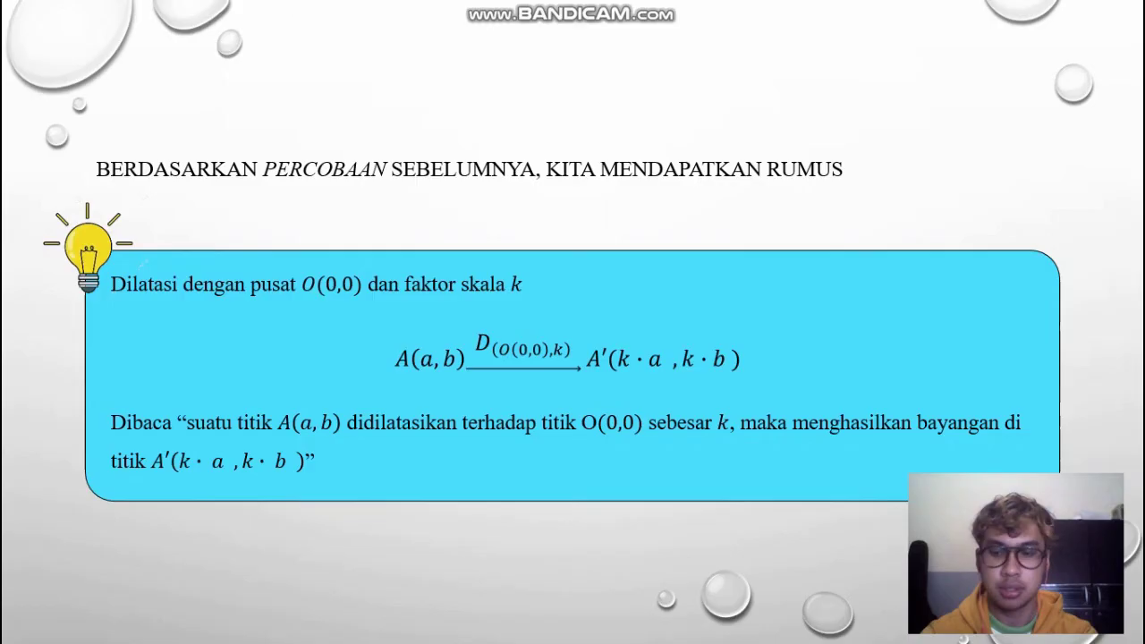
- Advance the presentation to the LATIHAN exercise slide and switch to GeoGebra Classic
{"action": "key", "text": "Right"}
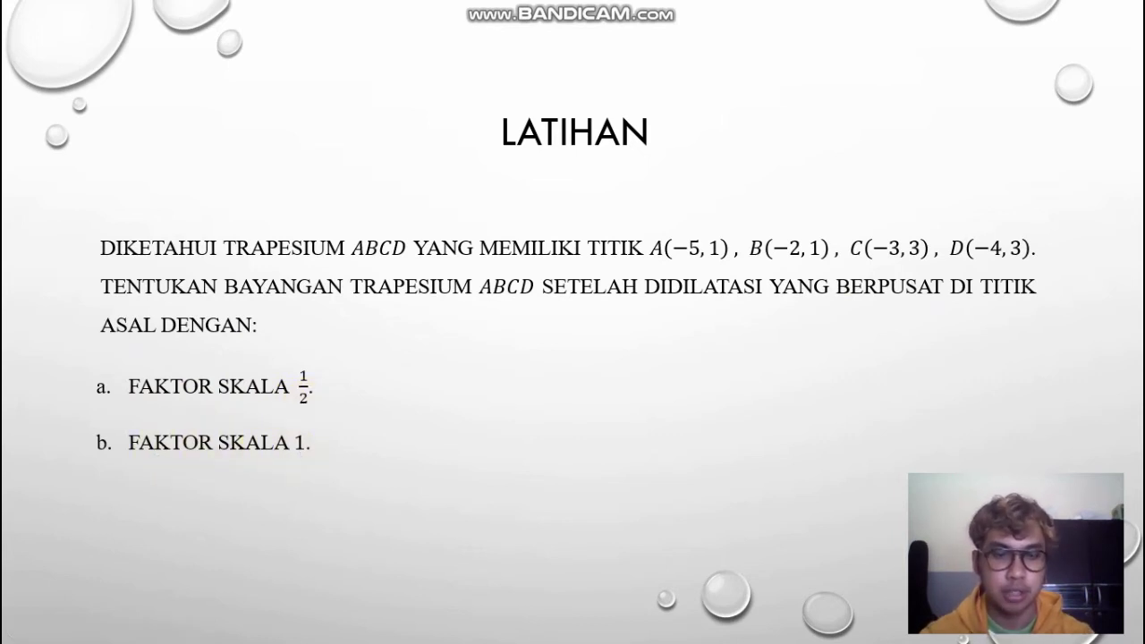
{"action": "key", "text": "alt+Tab"}
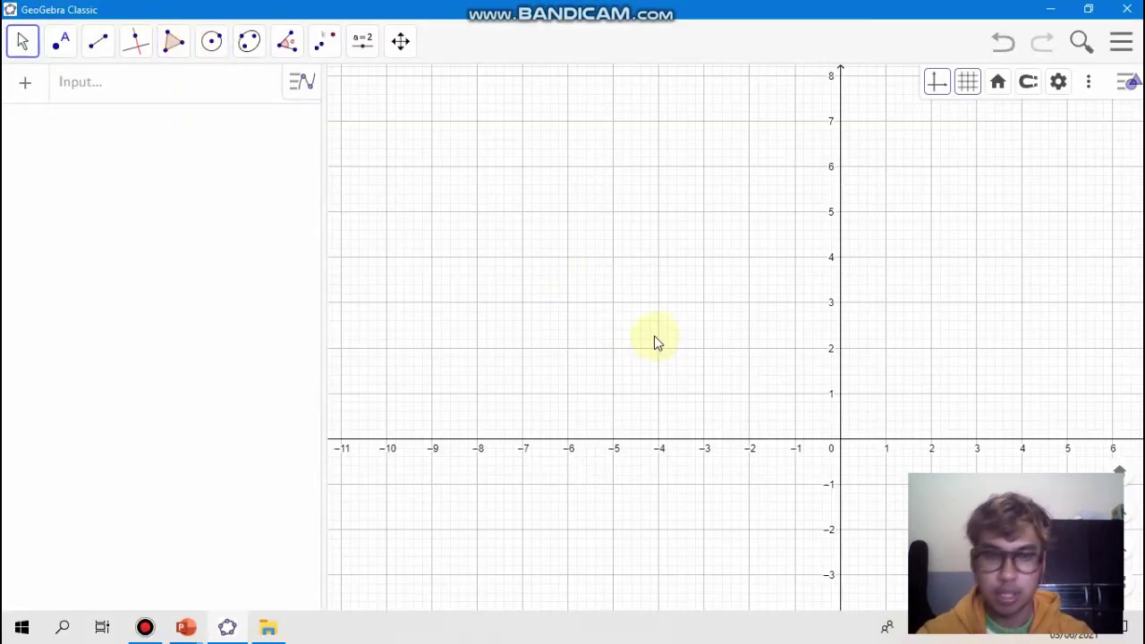
- Draw trapezoid ABCD as a polygon with vertices A(-5, 1), B(-2, 1), C(-3, 3) and D(-4, 3)
{"action": "left_click", "coordinate": [179, 45]}
{"action": "left_click", "coordinate": [189, 85]}
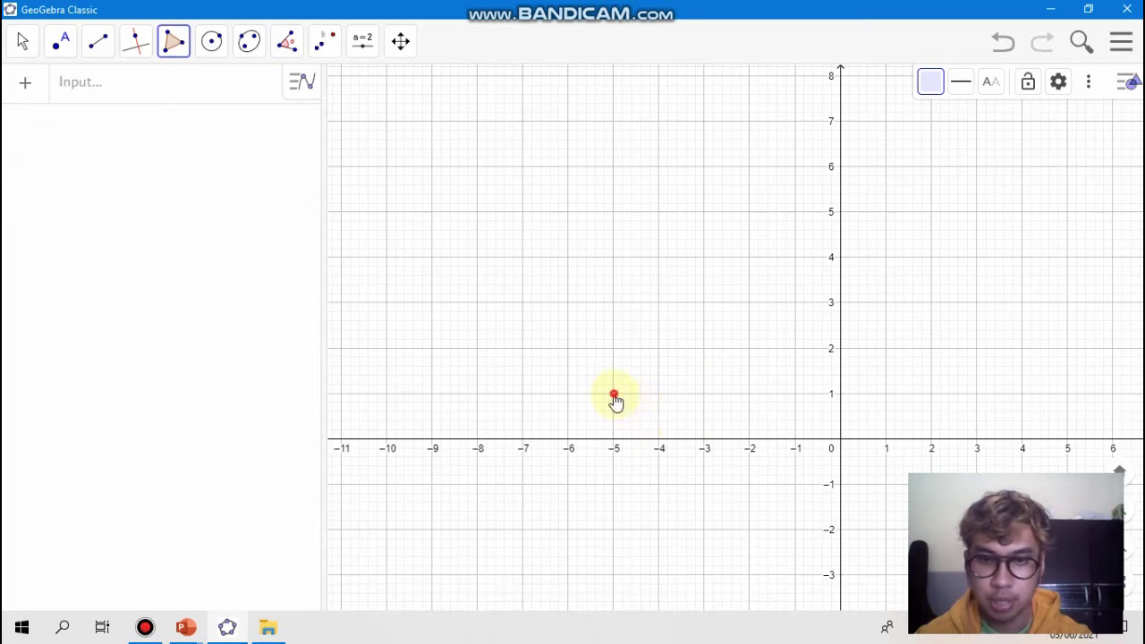
{"action": "left_click", "coordinate": [614, 395]}
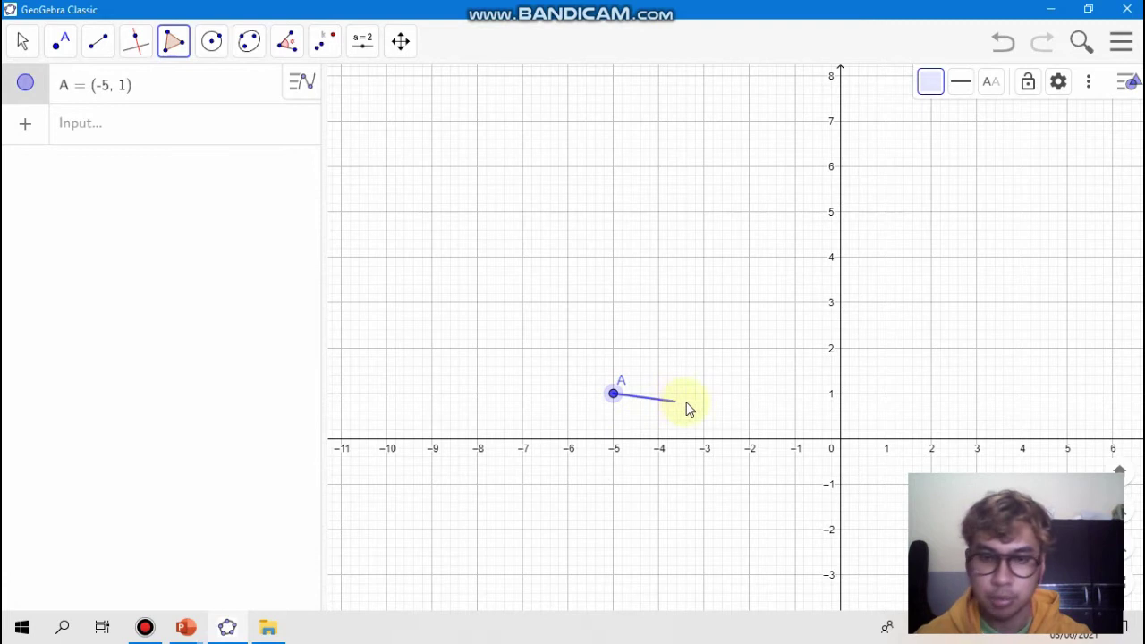
{"action": "left_click", "coordinate": [749, 394]}
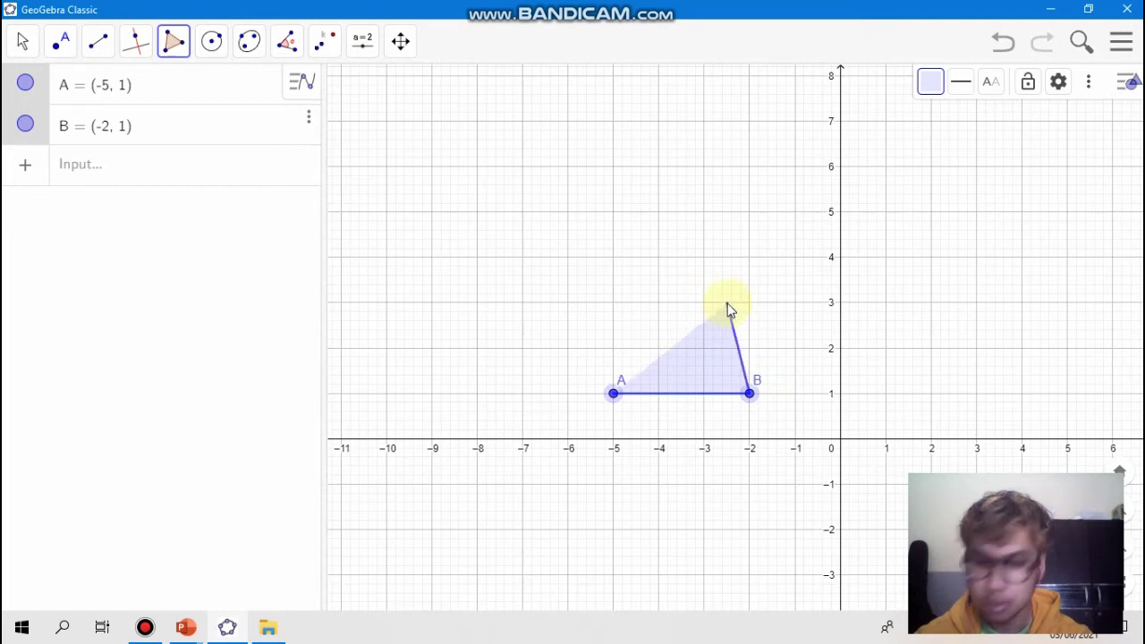
{"action": "left_click", "coordinate": [704, 303]}
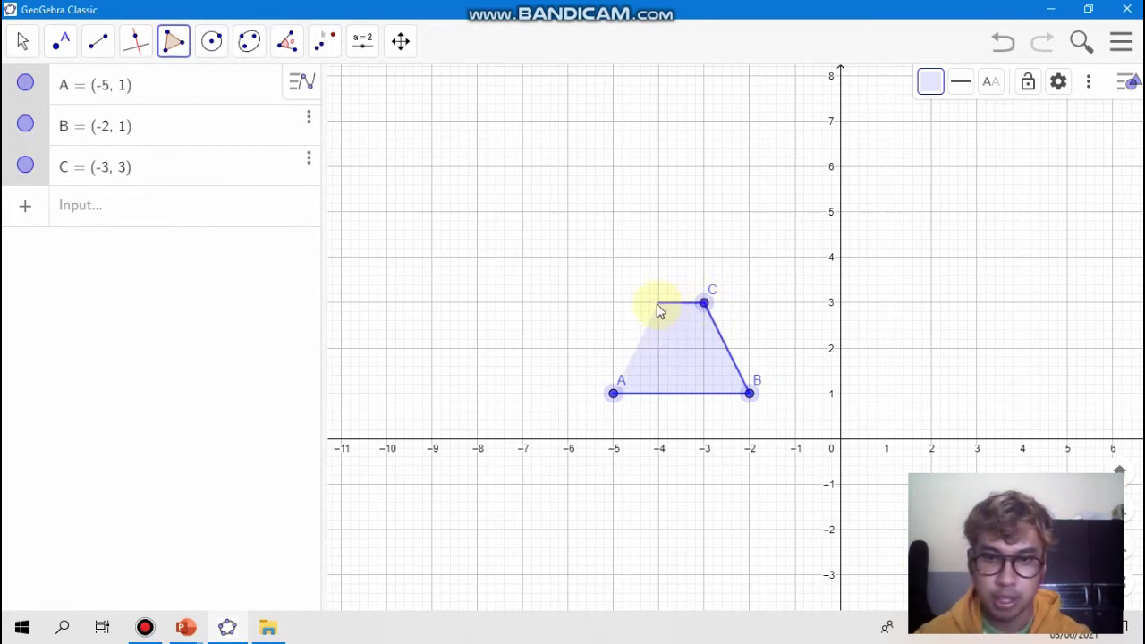
{"action": "left_click", "coordinate": [658, 302]}
{"action": "left_click", "coordinate": [615, 392]}
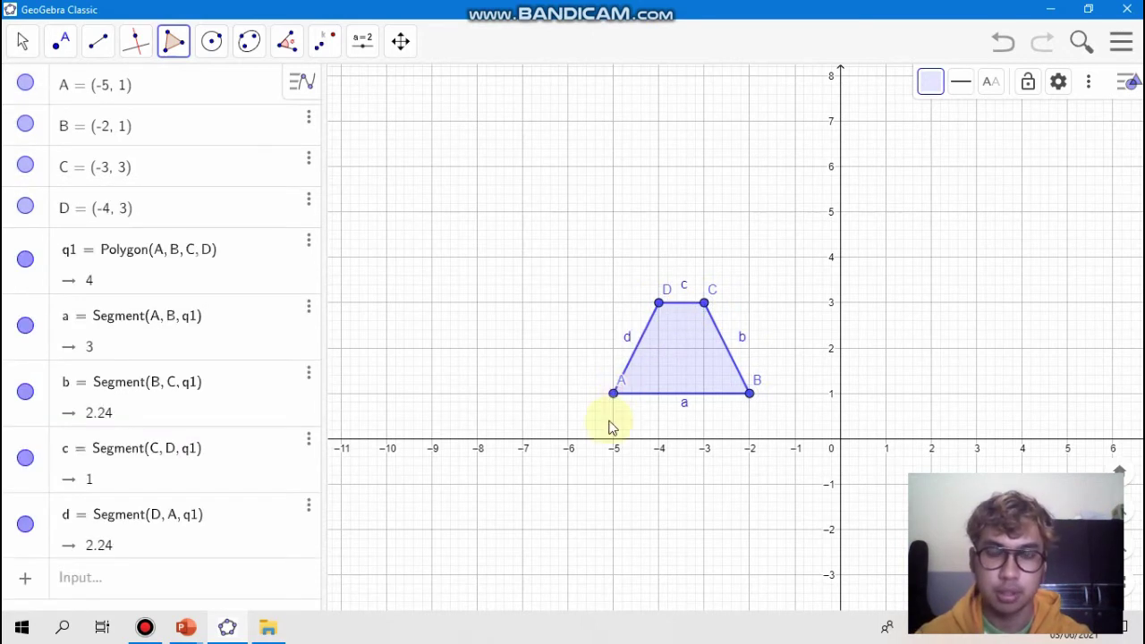
- Place a point at the origin where the x-axis and y-axis intersect
{"action": "left_click", "coordinate": [59, 41]}
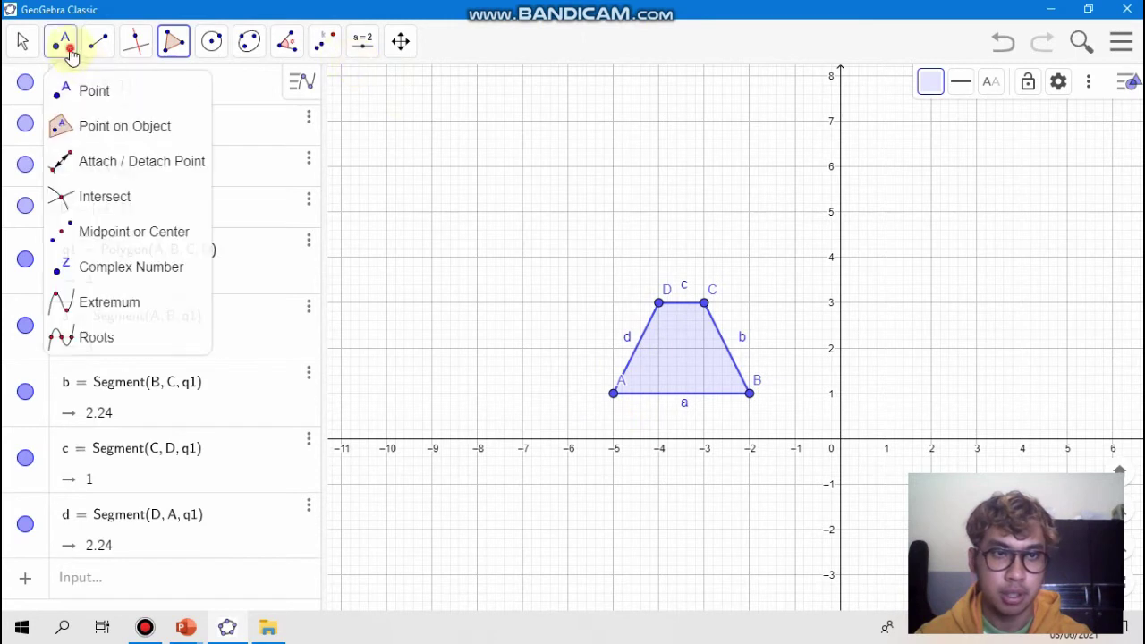
{"action": "left_click", "coordinate": [96, 94]}
{"action": "left_click", "coordinate": [840, 440]}
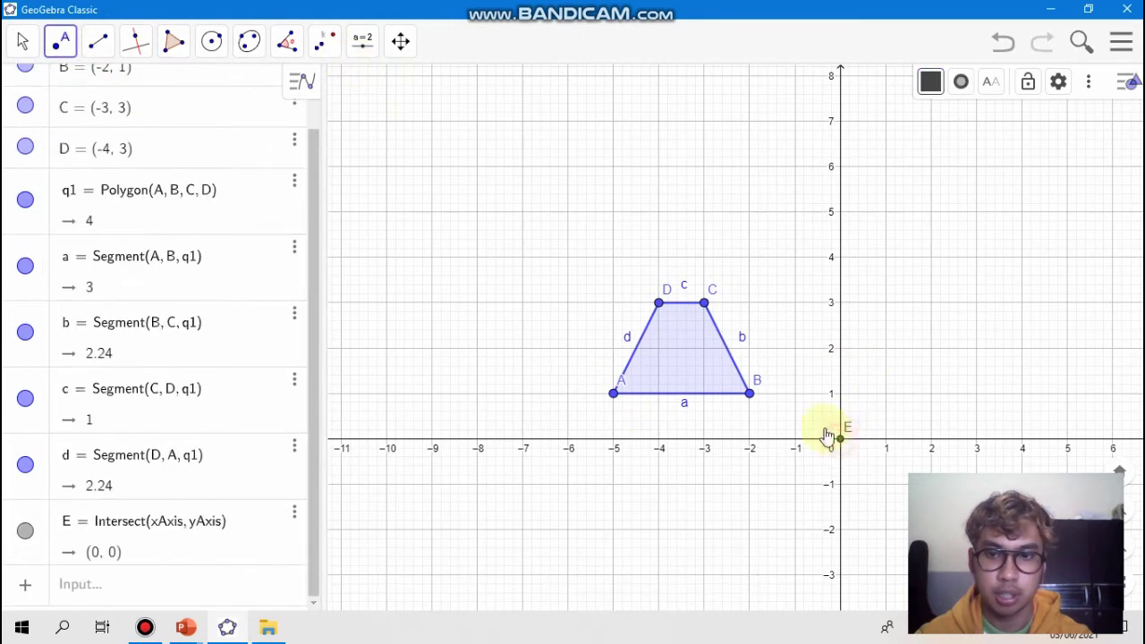
- Dilate trapezoid ABCD from the point at the origin by a factor of 0,5 and inspect its image
{"action": "left_click", "coordinate": [324, 41]}
{"action": "left_click", "coordinate": [376, 264]}
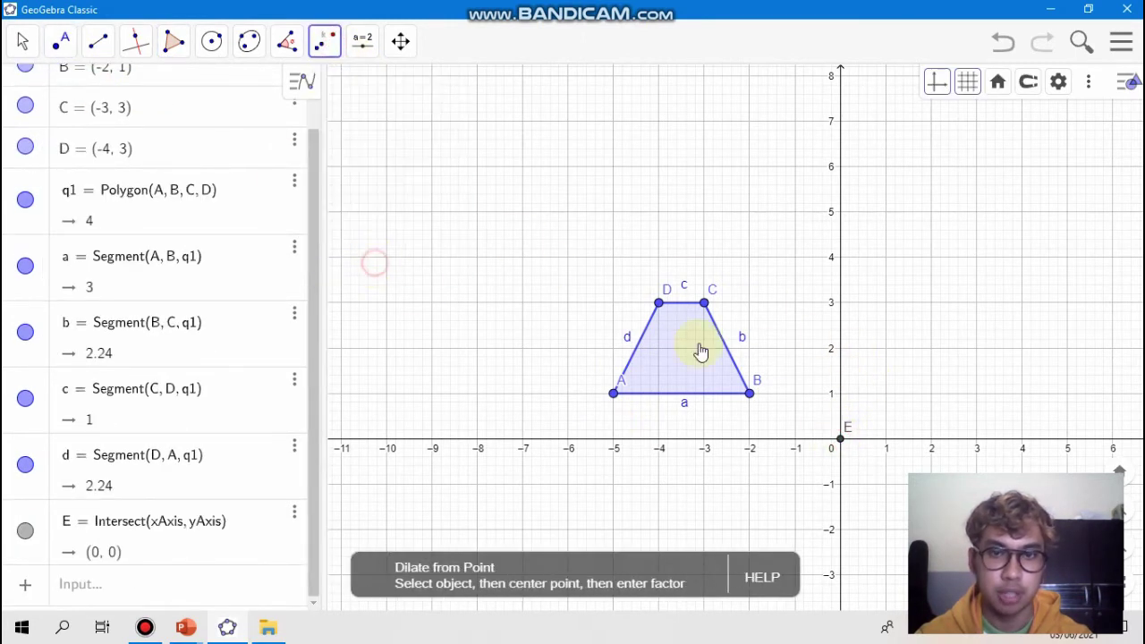
{"action": "left_click", "coordinate": [674, 343]}
{"action": "left_click", "coordinate": [841, 439]}
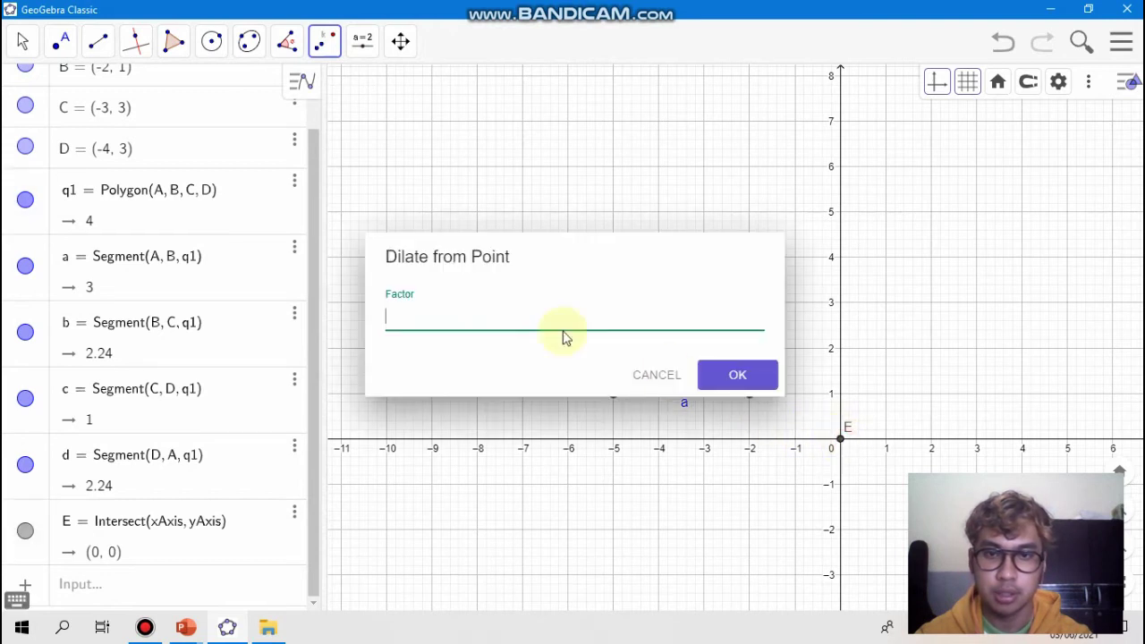
{"action": "type", "text": "0,5"}
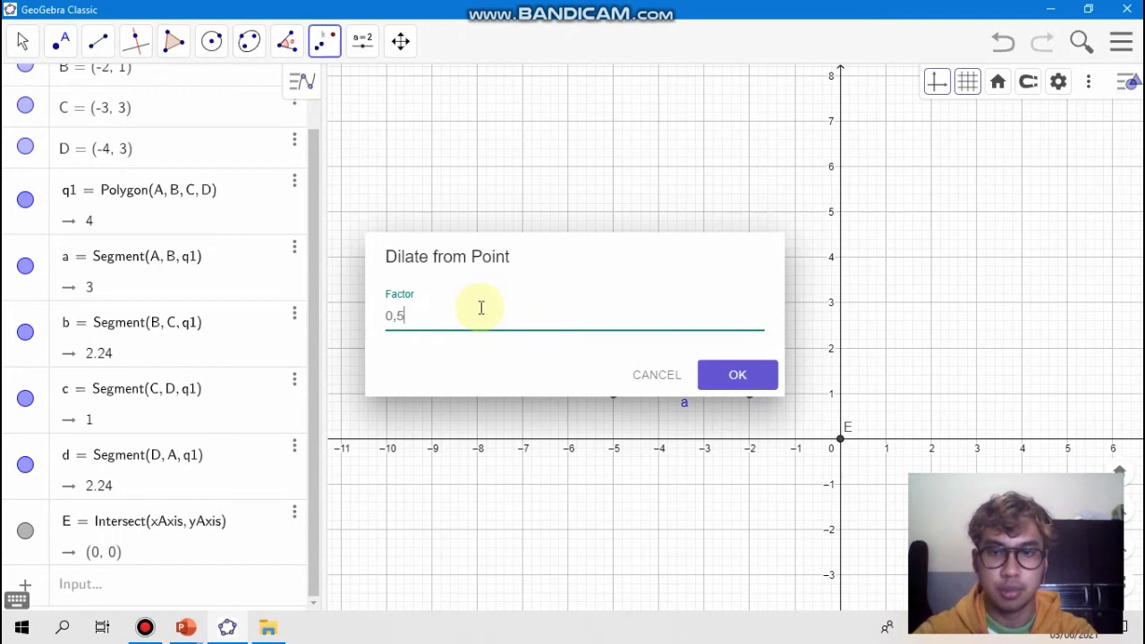
{"action": "key", "text": "Return"}
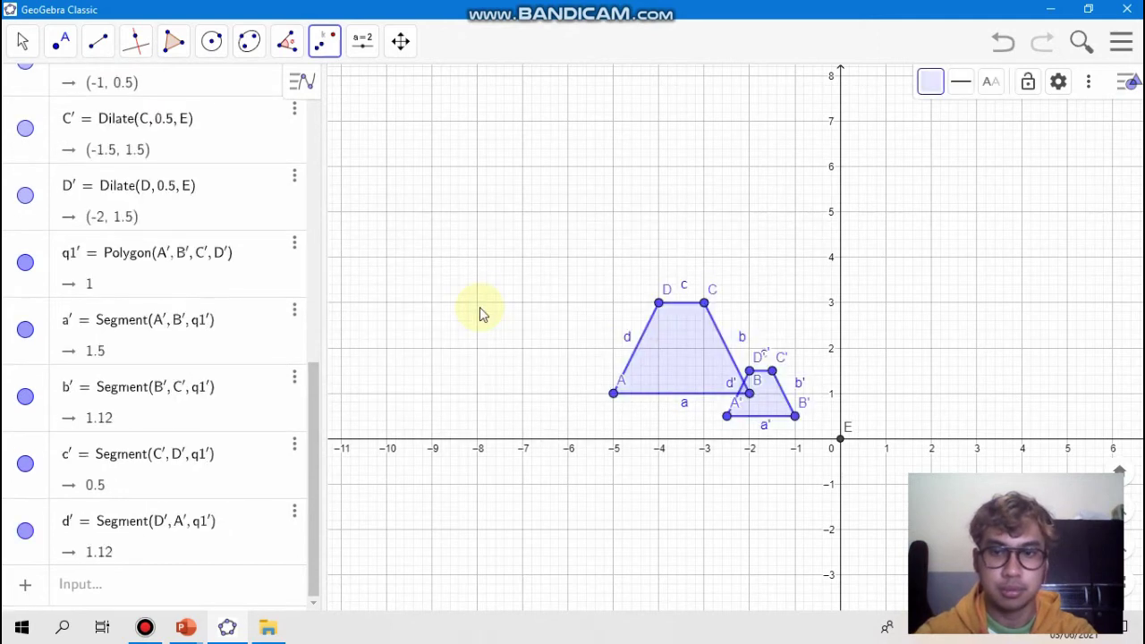
{"action": "left_click", "coordinate": [24, 40]}
{"action": "left_click_drag", "start_coordinate": [544, 238], "coordinate": [426, 173]}
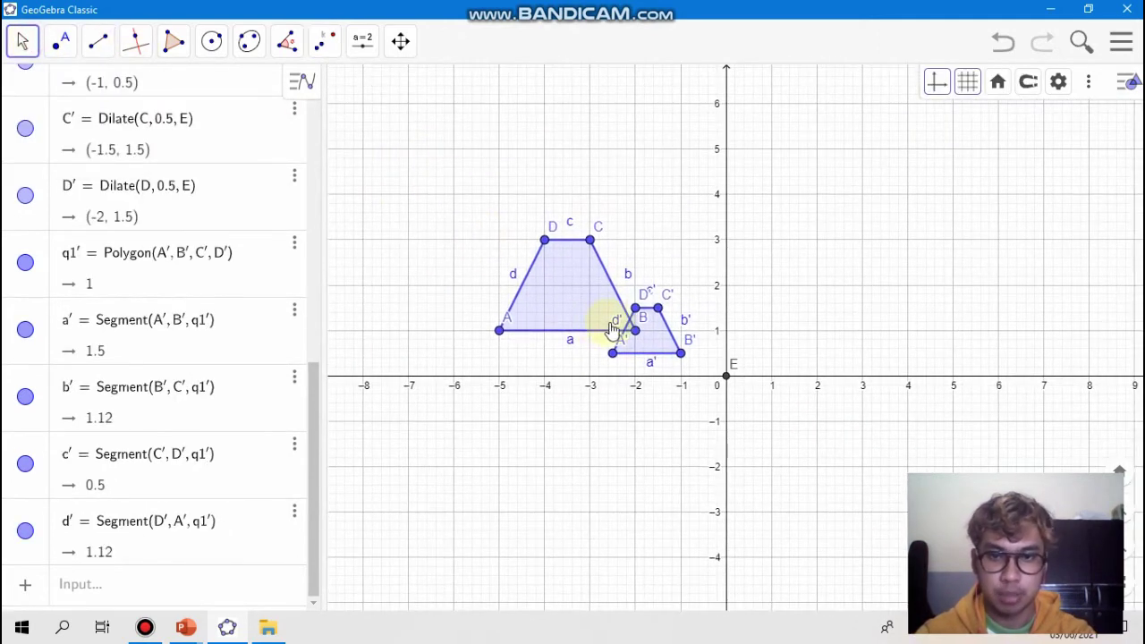
{"action": "scroll", "coordinate": [612, 329], "scroll_direction": "up", "scroll_amount": 5}
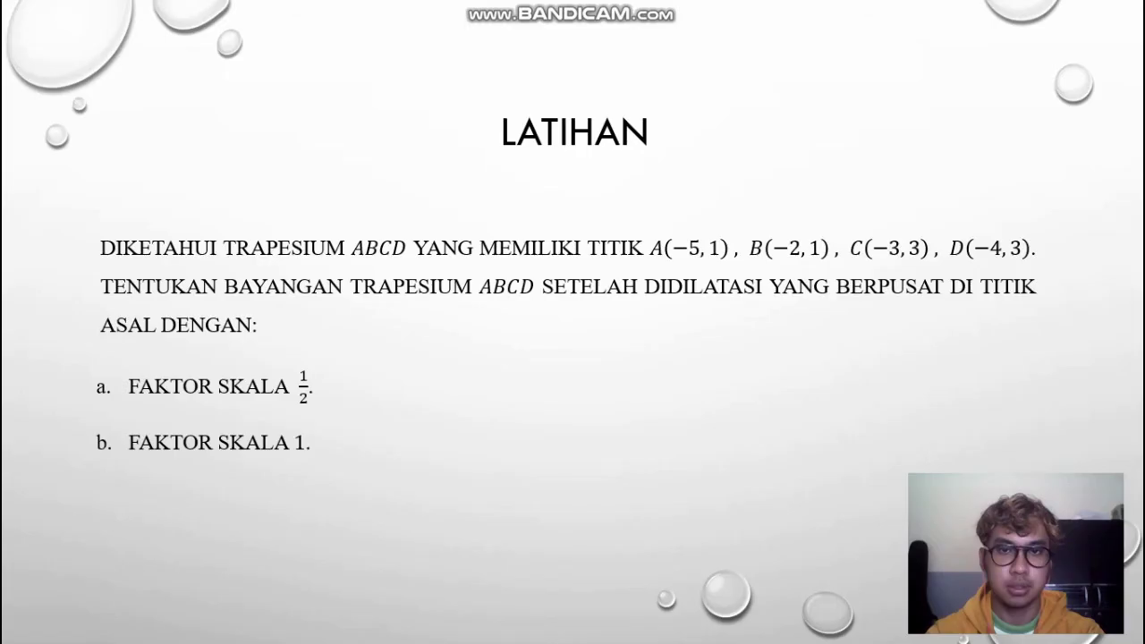
- Advance the presentation to the worked solution for scale factor 1/2 and switch back to GeoGebra Classic
{"action": "key", "text": "Right"}
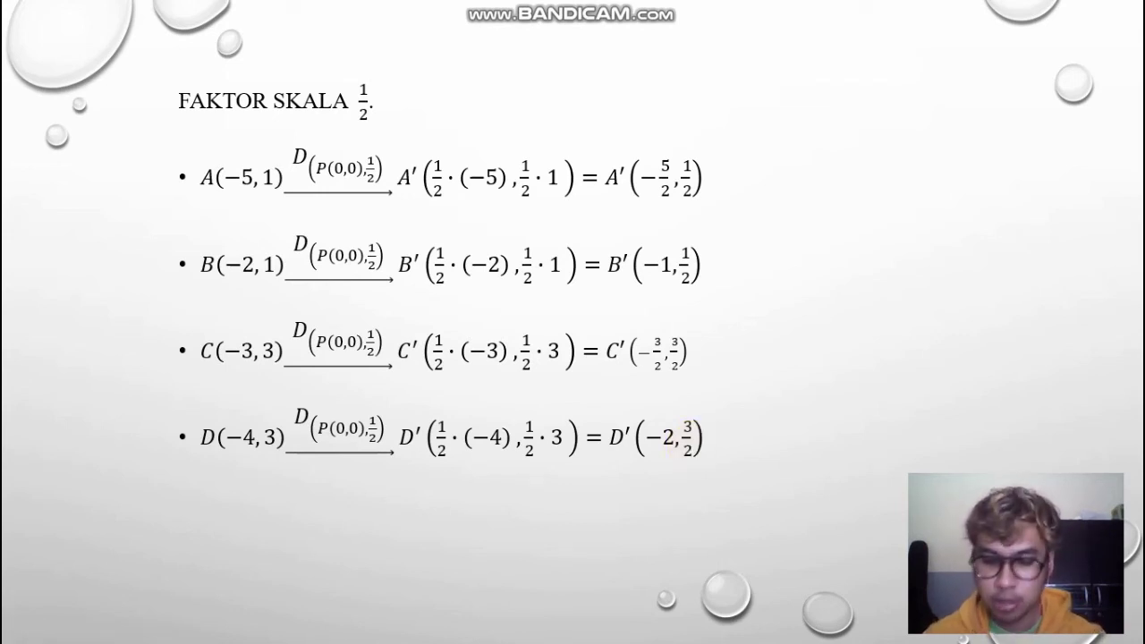
{"action": "key", "text": "alt+Tab"}
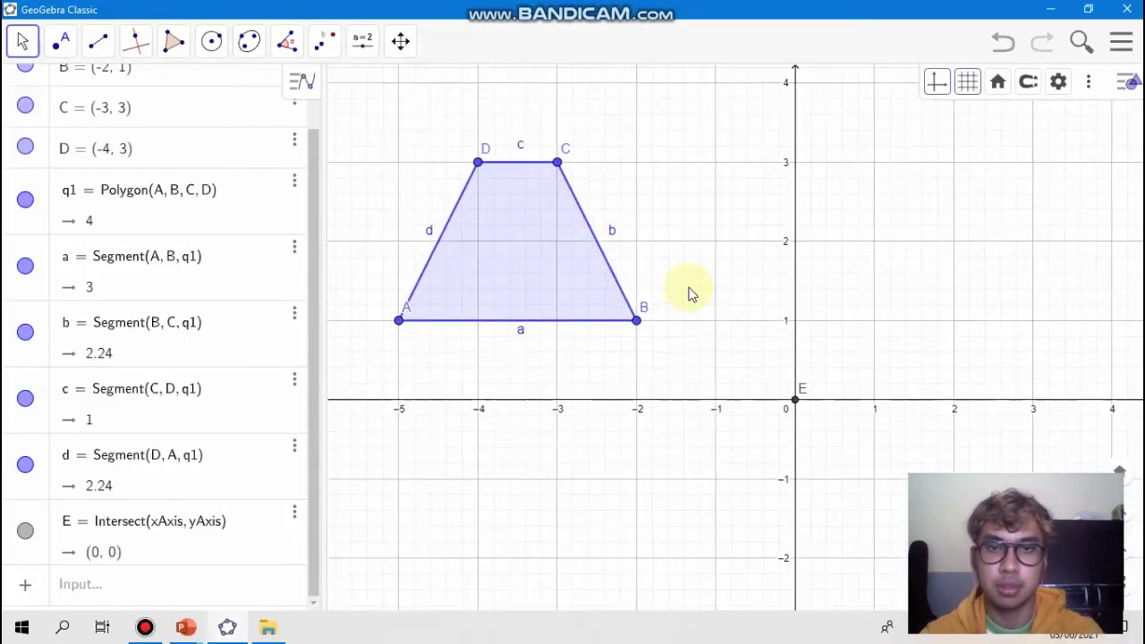
- Dilate trapezoid ABCD from the point at the origin by a factor of 1
{"action": "left_click", "coordinate": [325, 43]}
{"action": "left_click", "coordinate": [354, 266]}
{"action": "left_click", "coordinate": [580, 276]}
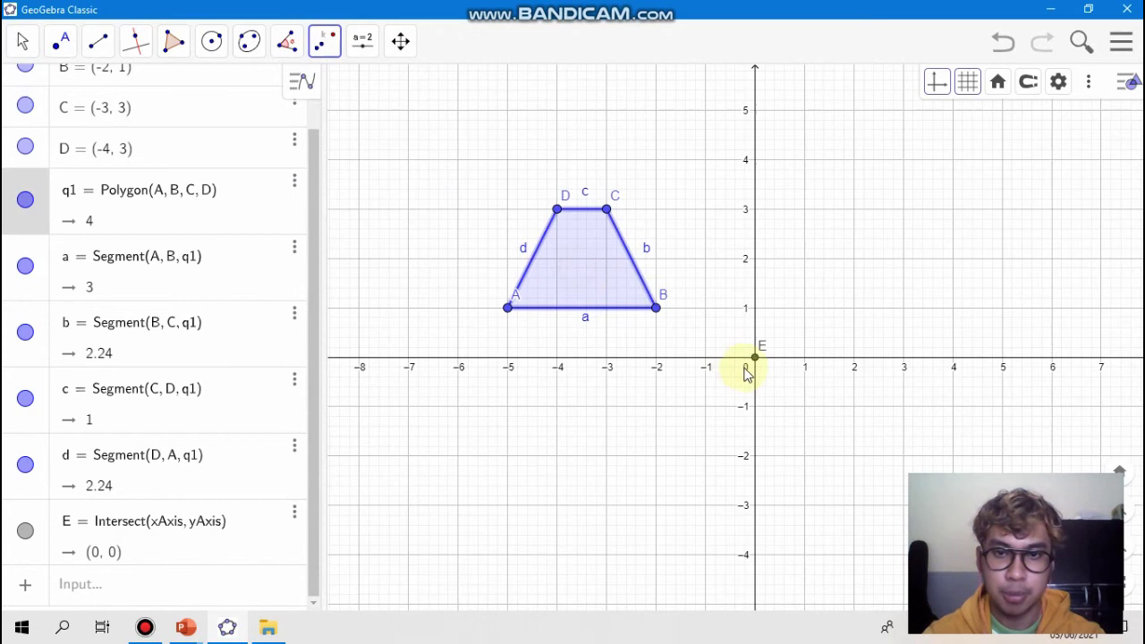
{"action": "left_click", "coordinate": [756, 358]}
{"action": "type", "text": "1"}
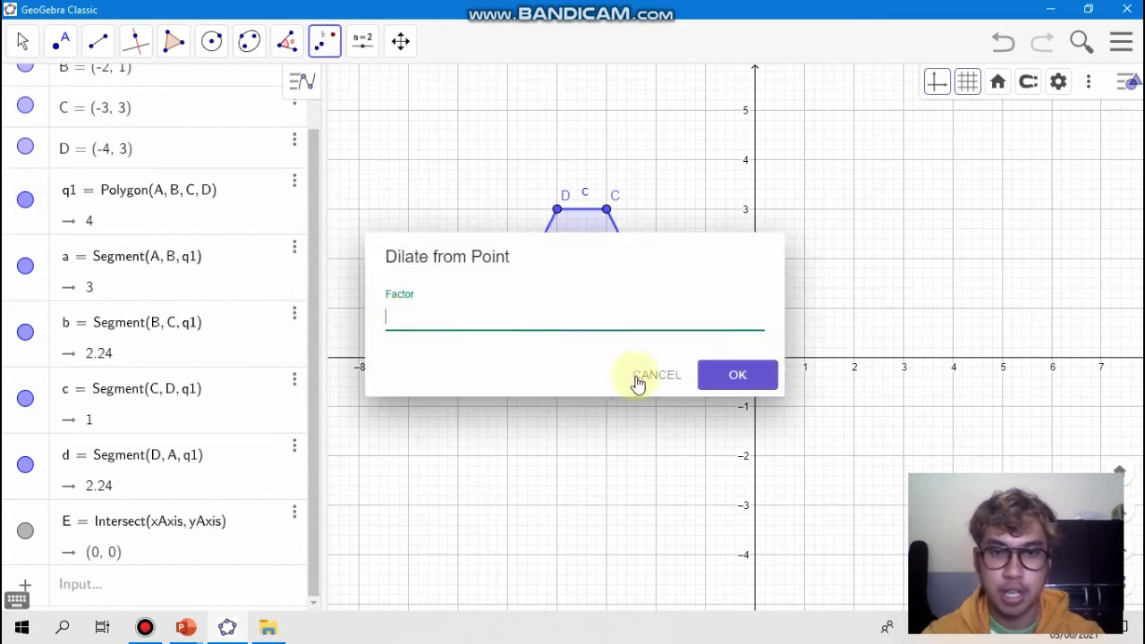
{"action": "left_click", "coordinate": [733, 376]}
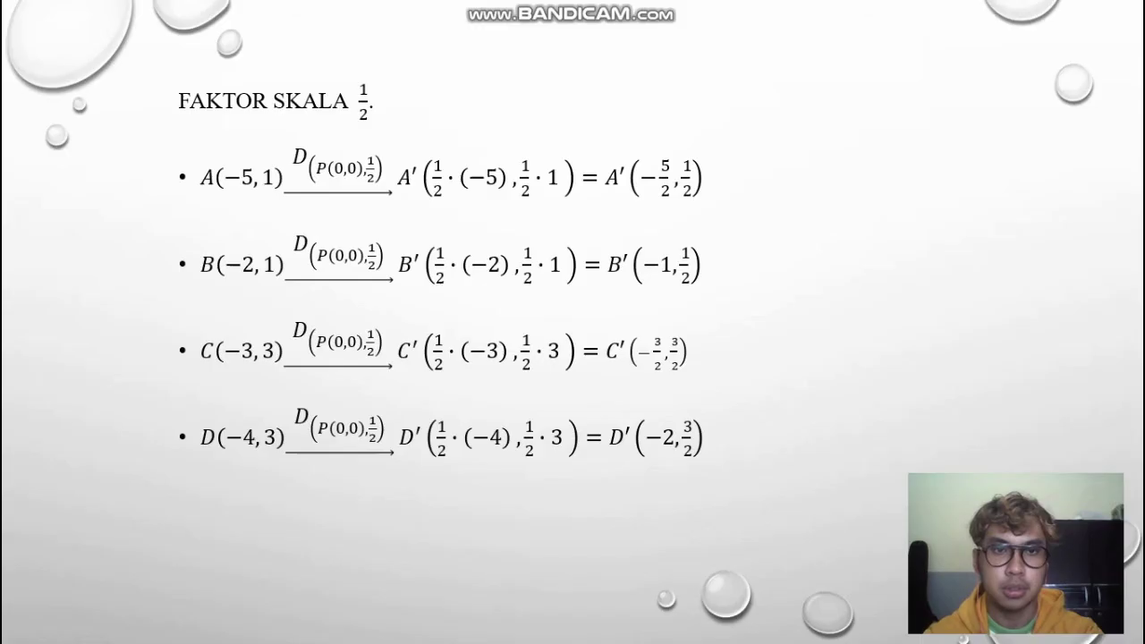
- Advance the presentation past the worked solution for scale factor 1/2
{"action": "key", "text": "Right"}
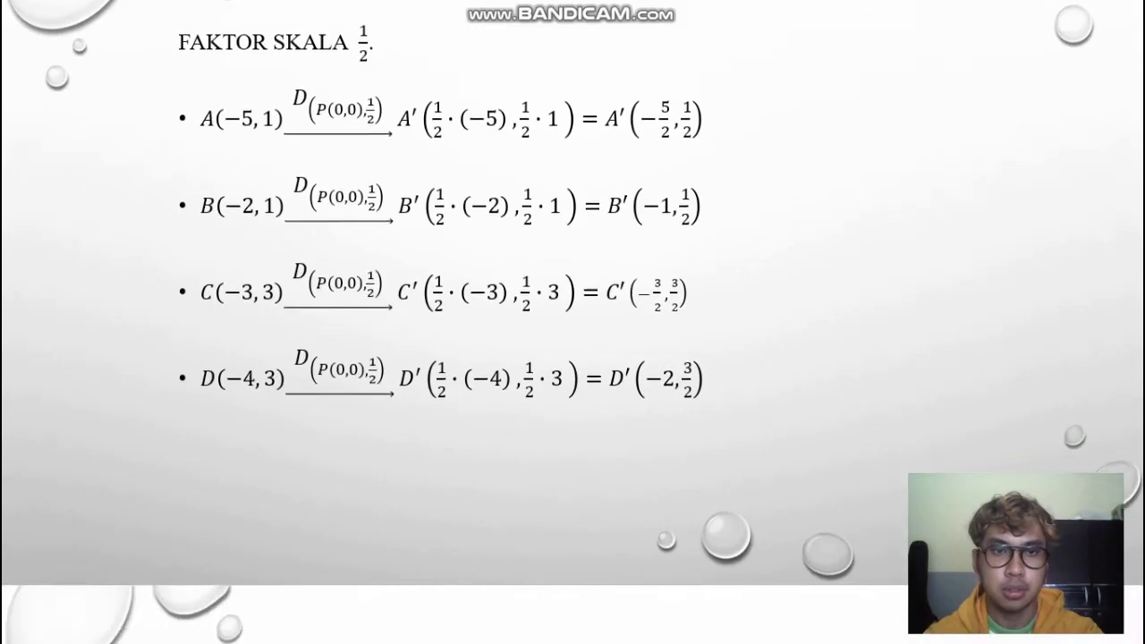